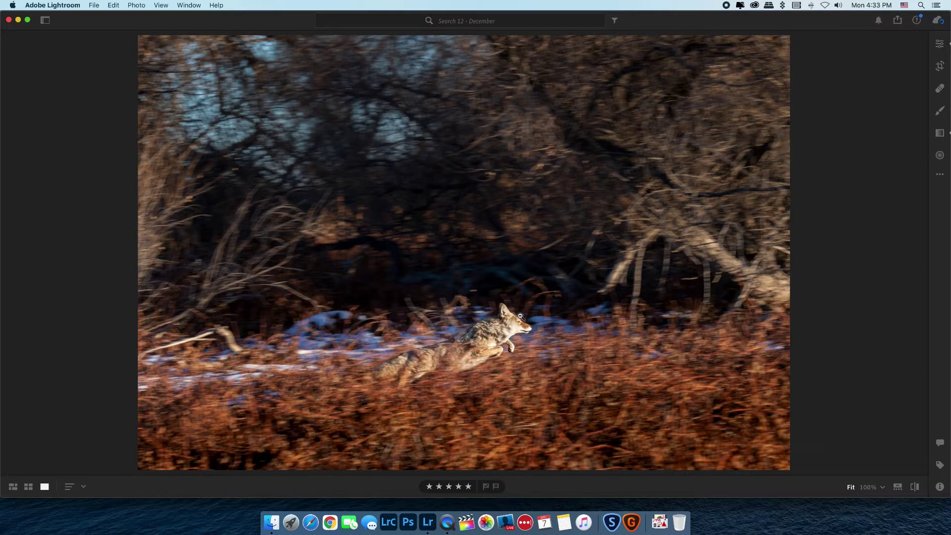
# Step: Open the coyote photo, compare it and its crop with the original, and show its camera details
pyautogui.hotkey('shift', 'g')
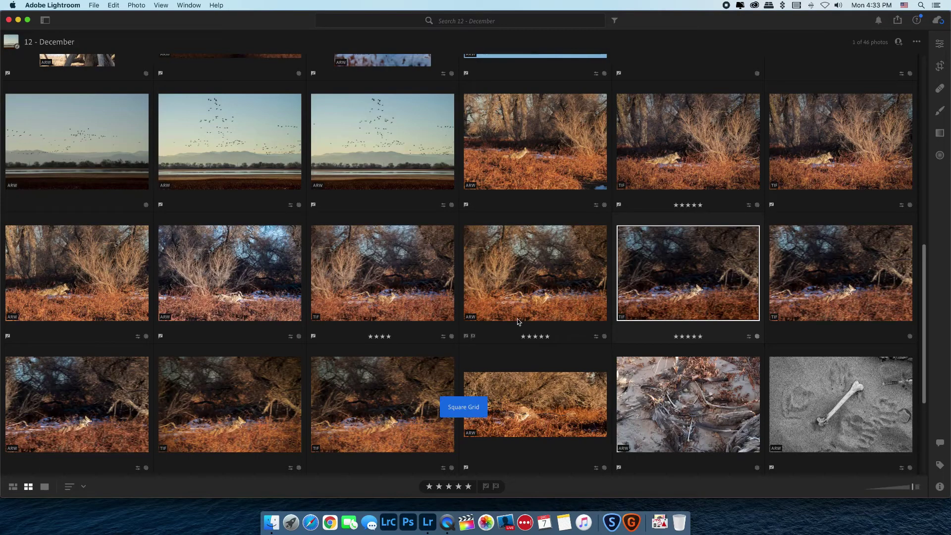
pyautogui.doubleClick(95, 407)
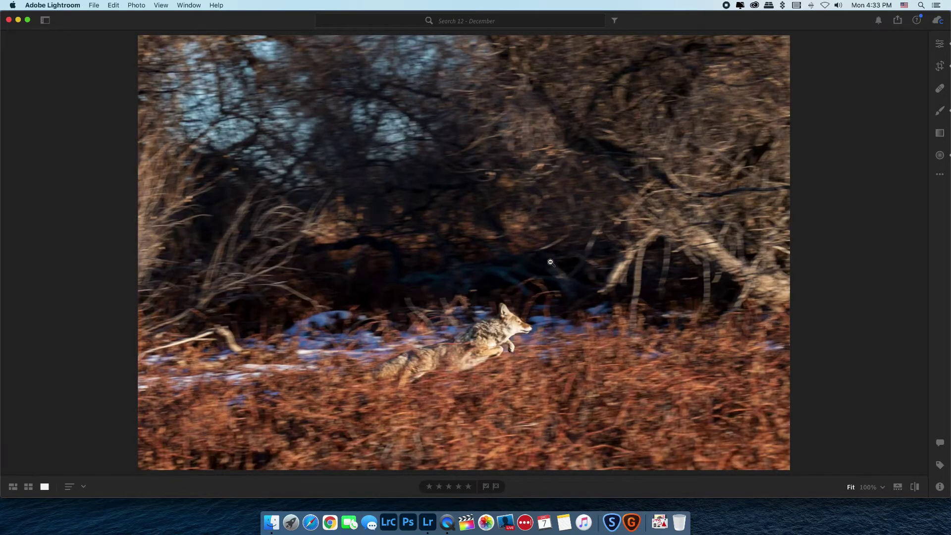
pyautogui.press('\\')
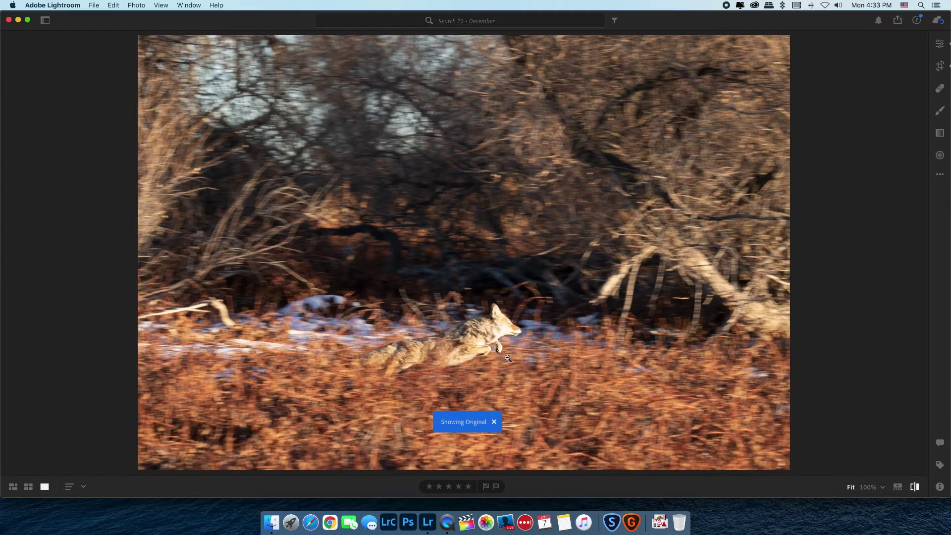
pyautogui.press('c')
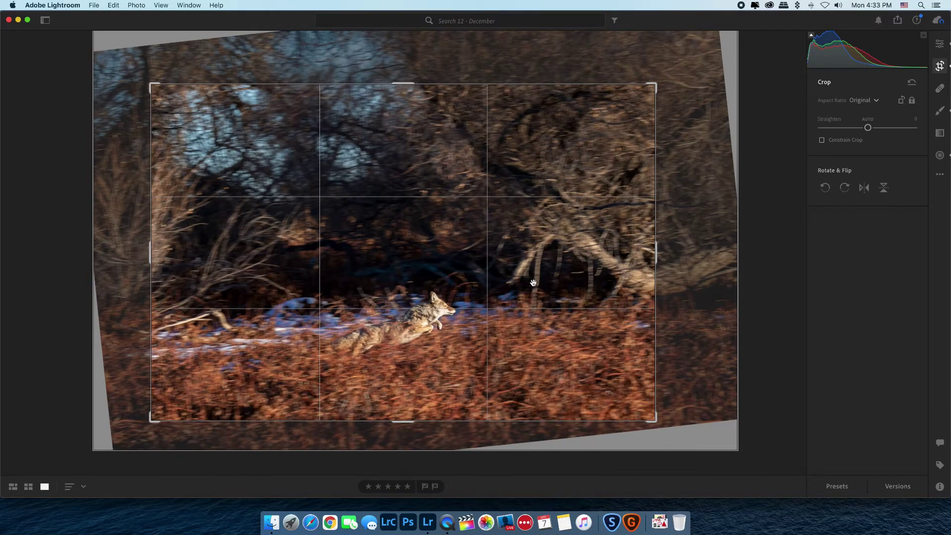
pyautogui.press('Return')
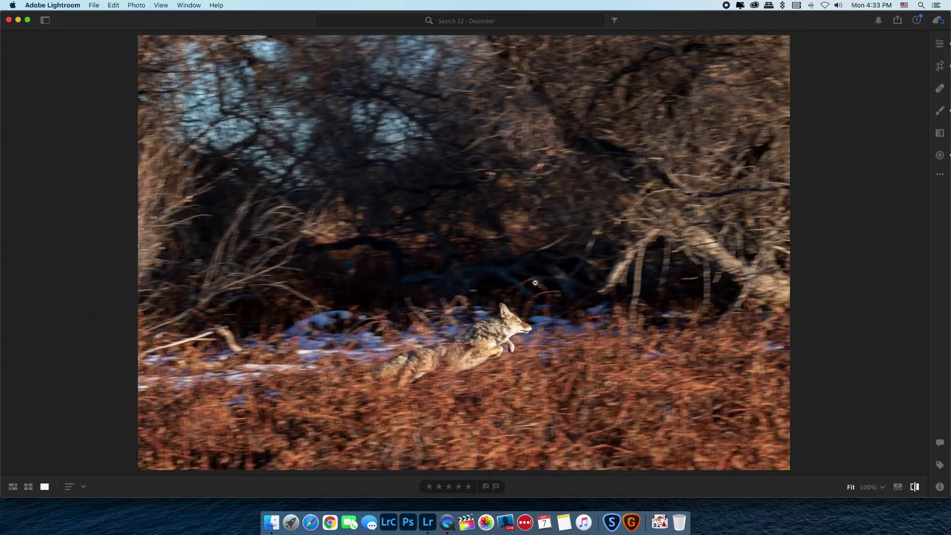
pyautogui.press('\\')
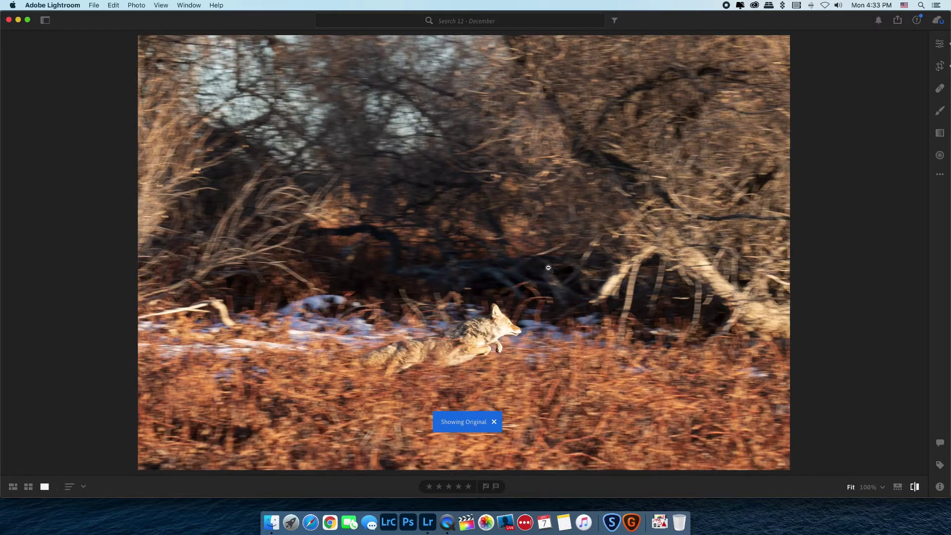
pyautogui.click(940, 486)
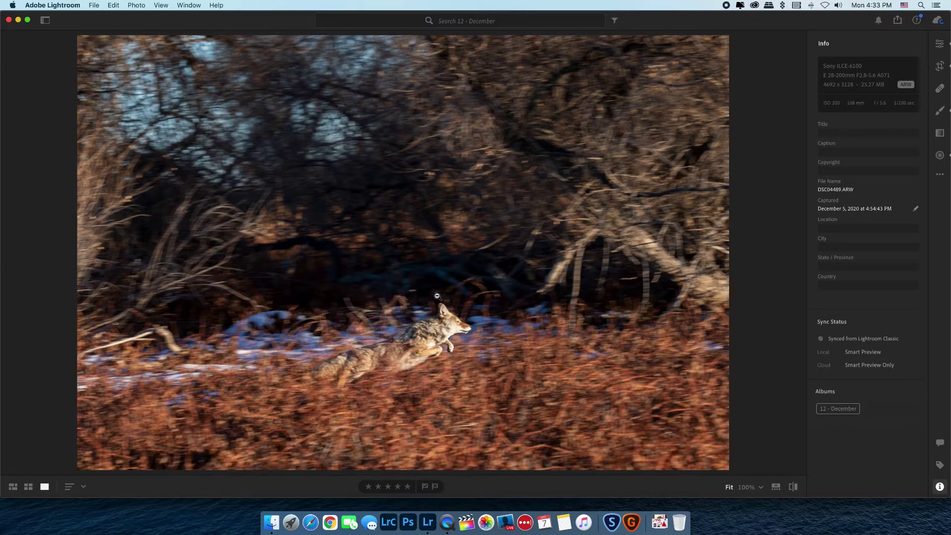
pyautogui.click(445, 327)
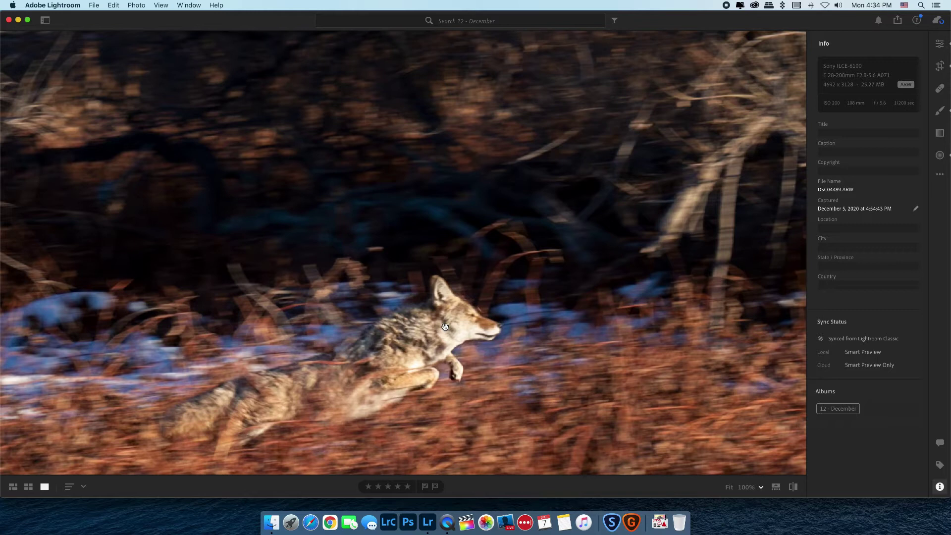
pyautogui.click(445, 326)
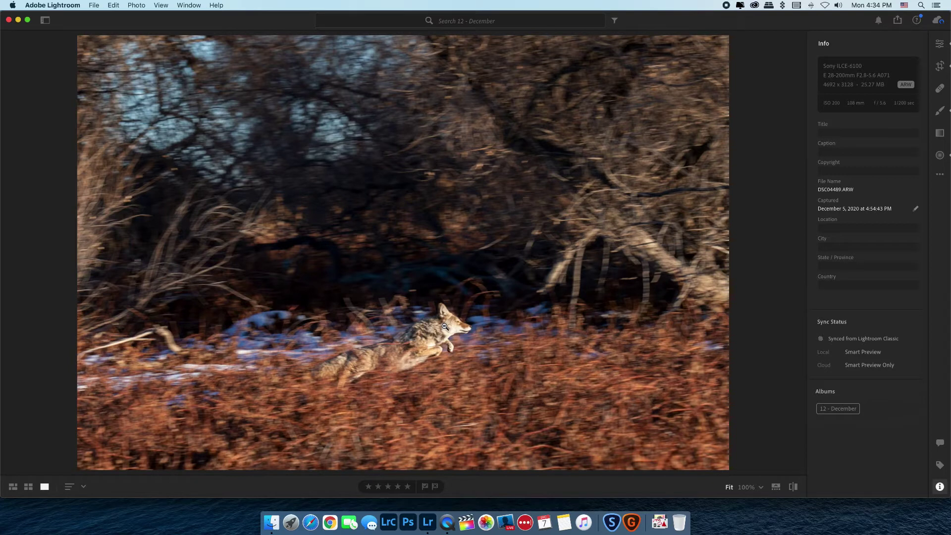
# Step: Show the edit settings with Light expanded (Contrast +14, Highlights −100) and toggle before/after
pyautogui.click(939, 45)
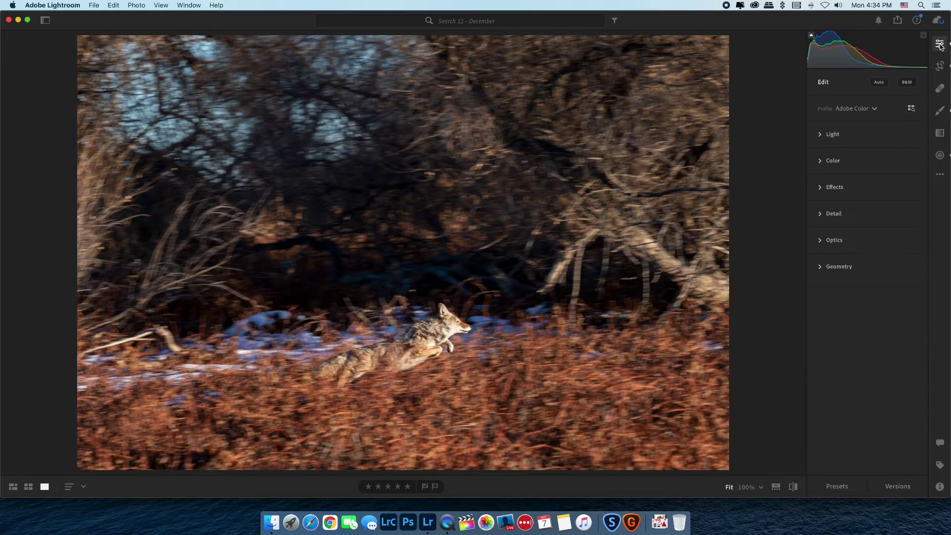
pyautogui.click(822, 135)
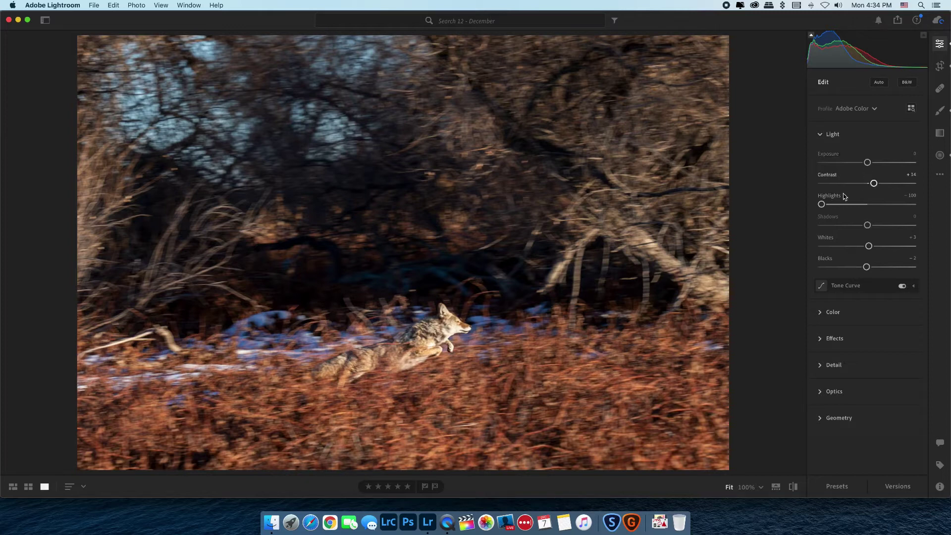
pyautogui.press('\\')
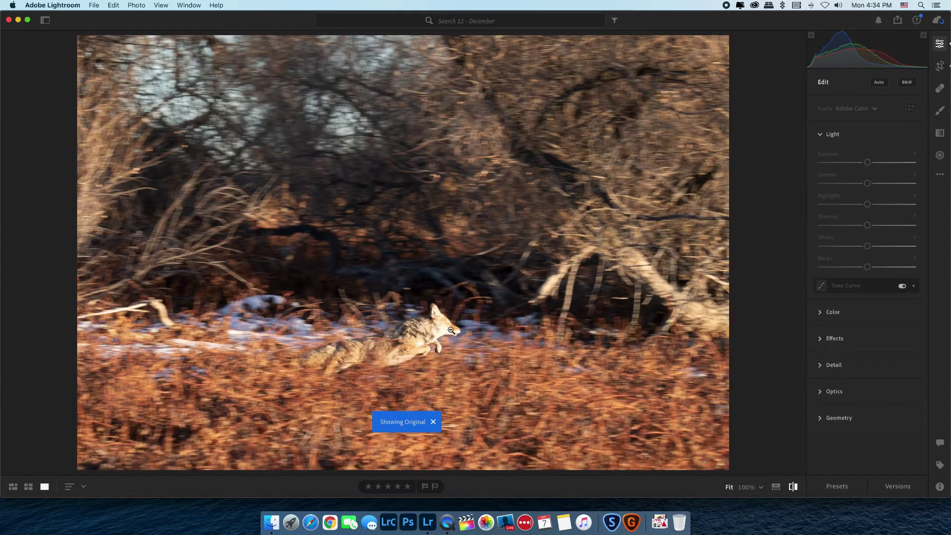
pyautogui.press('\\')
pyautogui.press('\\')
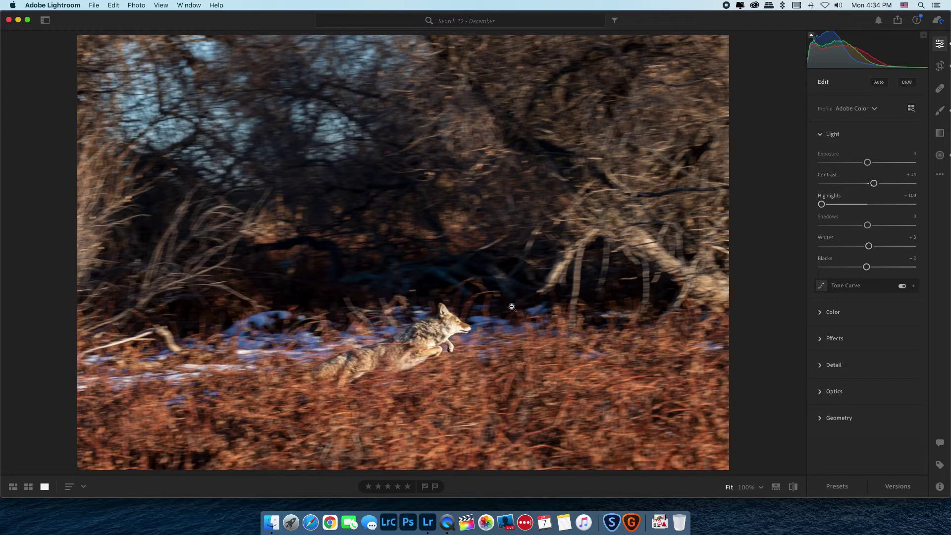
# Step: Zoom to 100% on the coyote and its nose, fitting the whole photo back each time
pyautogui.click(453, 332)
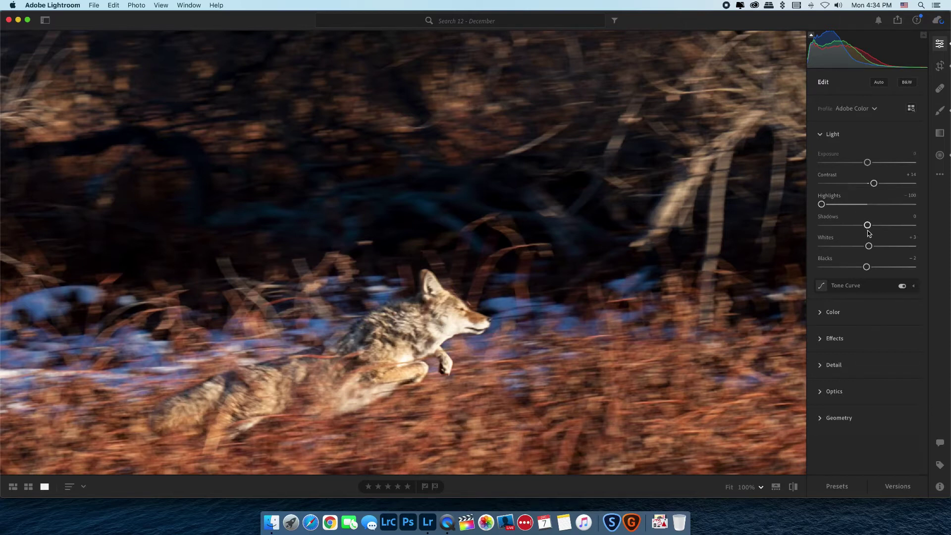
pyautogui.click(468, 296)
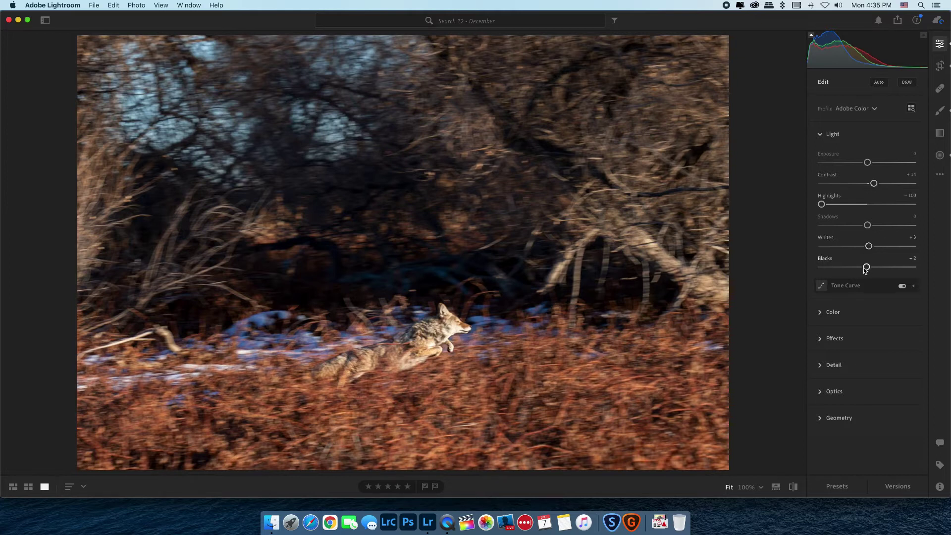
pyautogui.click(468, 329)
pyautogui.click(468, 329)
# Step: Review the Color adjustments, raise Effects Dehaze to +20, and check the Detail settings
pyautogui.click(825, 313)
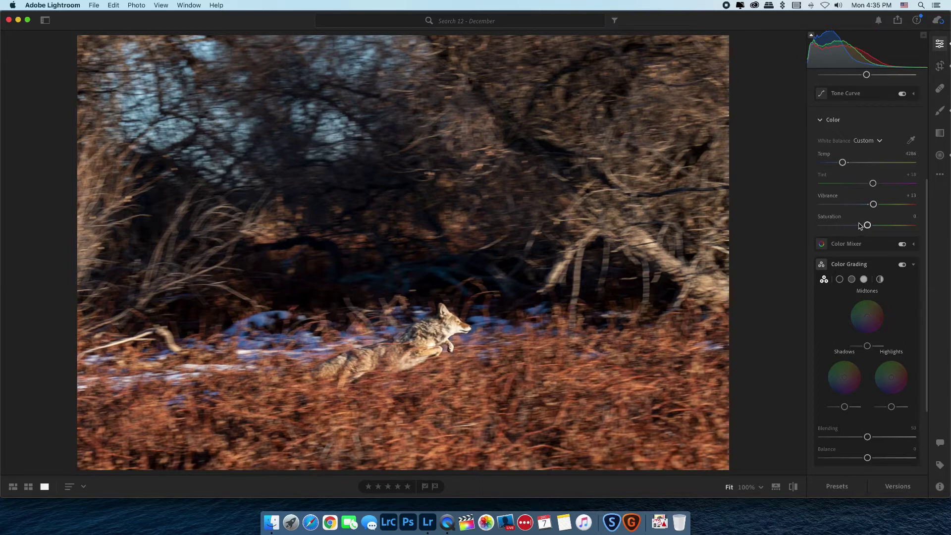
pyautogui.click(821, 121)
pyautogui.click(821, 179)
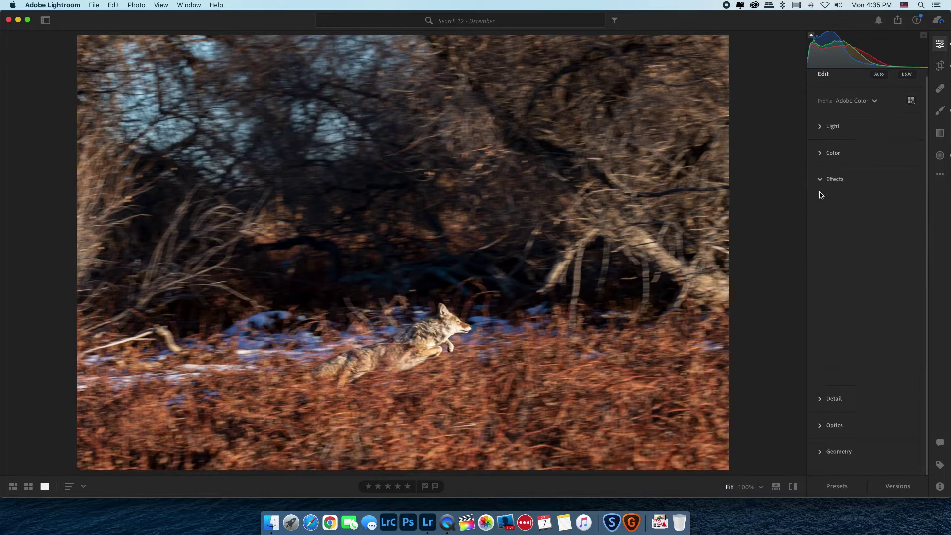
pyautogui.moveTo(867, 249); pyautogui.dragTo(873, 249)
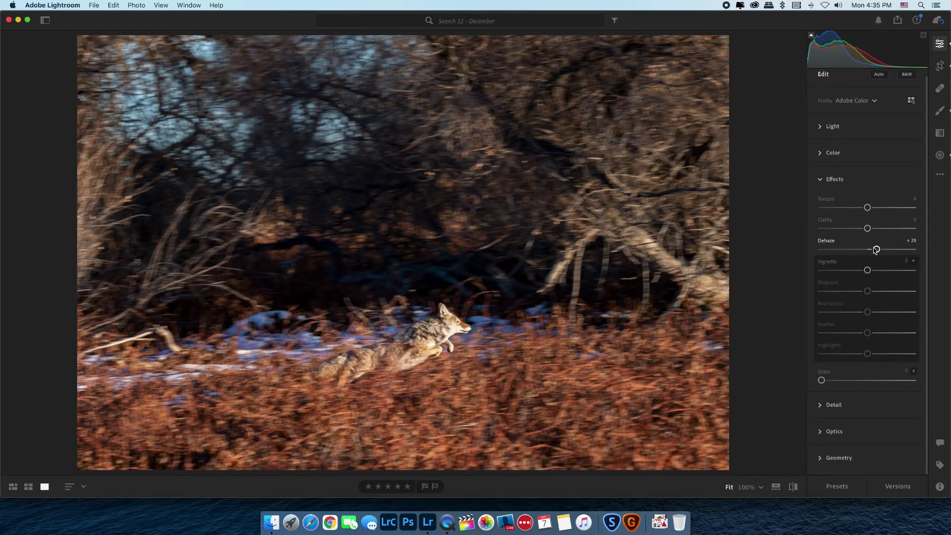
pyautogui.click(821, 184)
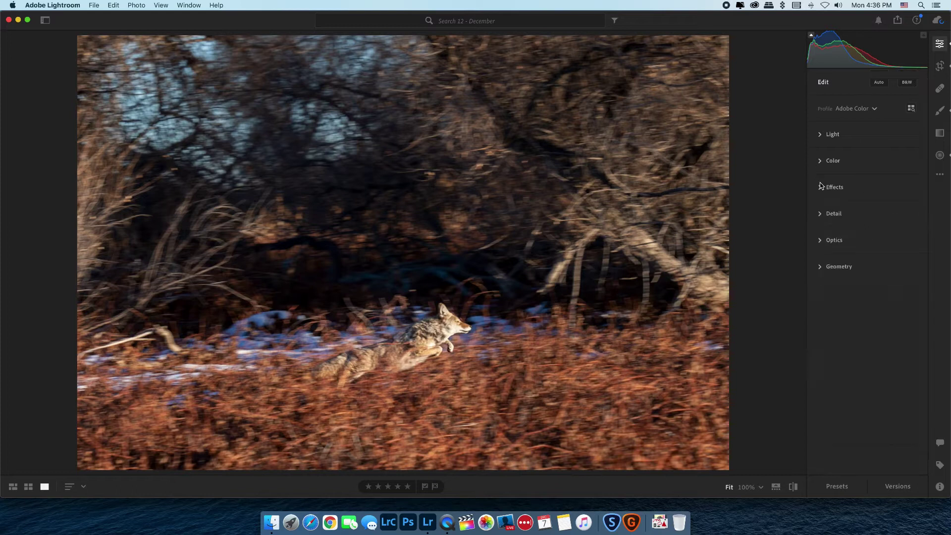
pyautogui.click(824, 214)
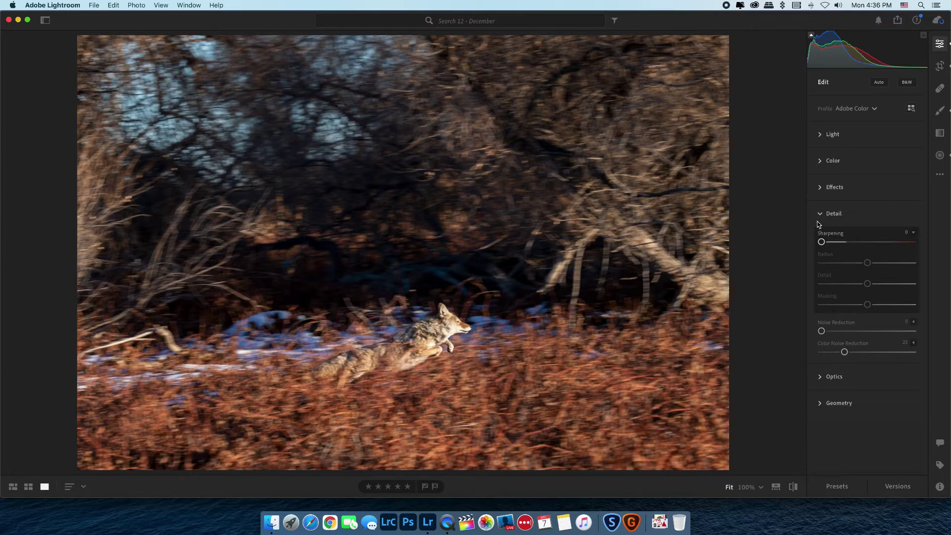
pyautogui.click(820, 214)
# Step: Review the Optics settings and set the Geometry rotation to about −5.7, then fold Geometry away
pyautogui.click(821, 240)
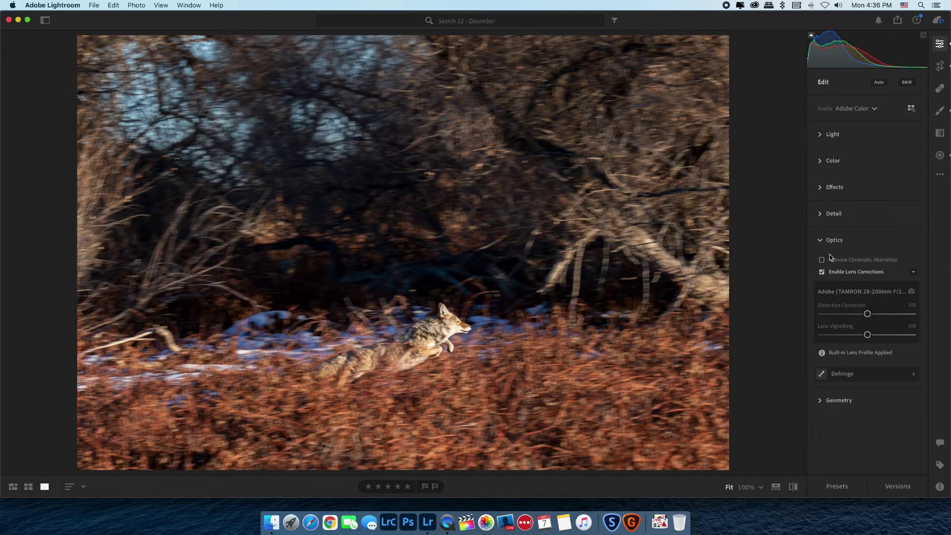
pyautogui.click(819, 242)
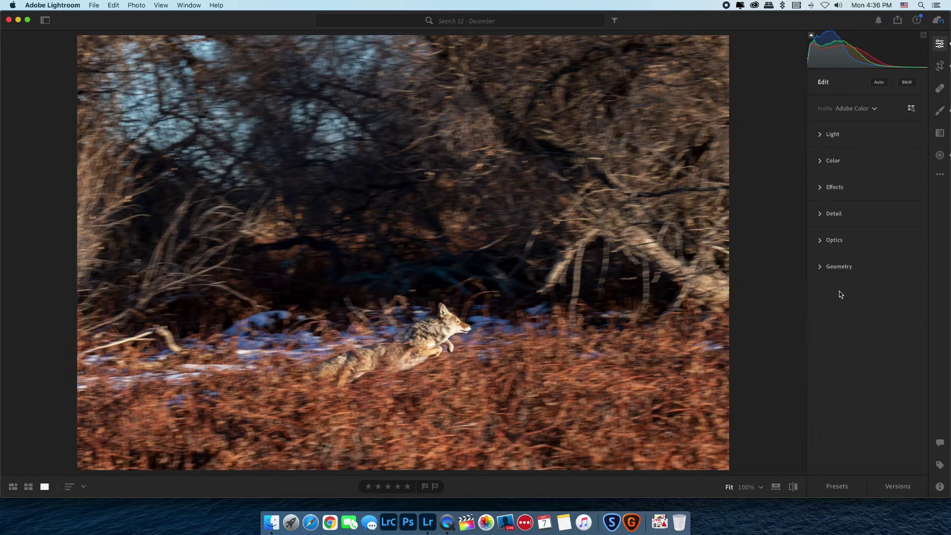
pyautogui.click(820, 267)
pyautogui.moveTo(841, 359); pyautogui.dragTo(841, 359)
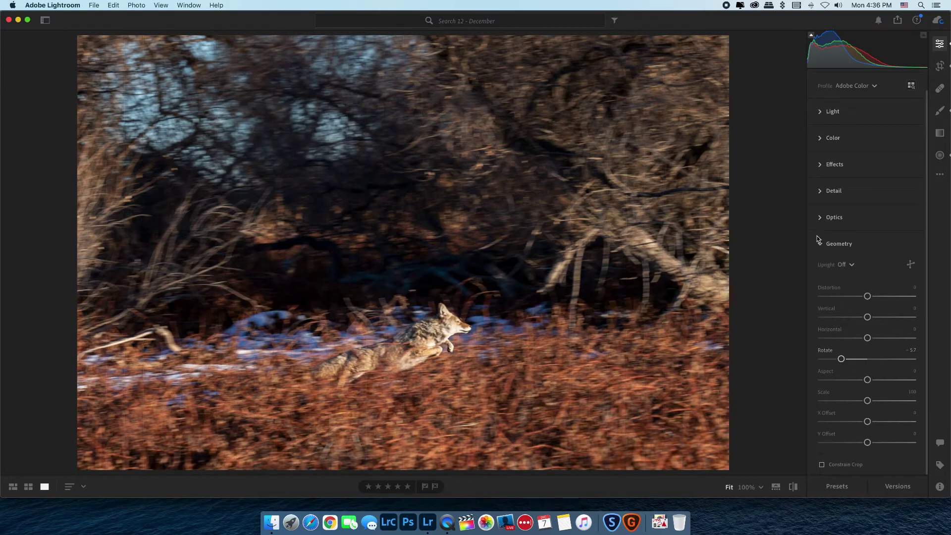
pyautogui.click(820, 244)
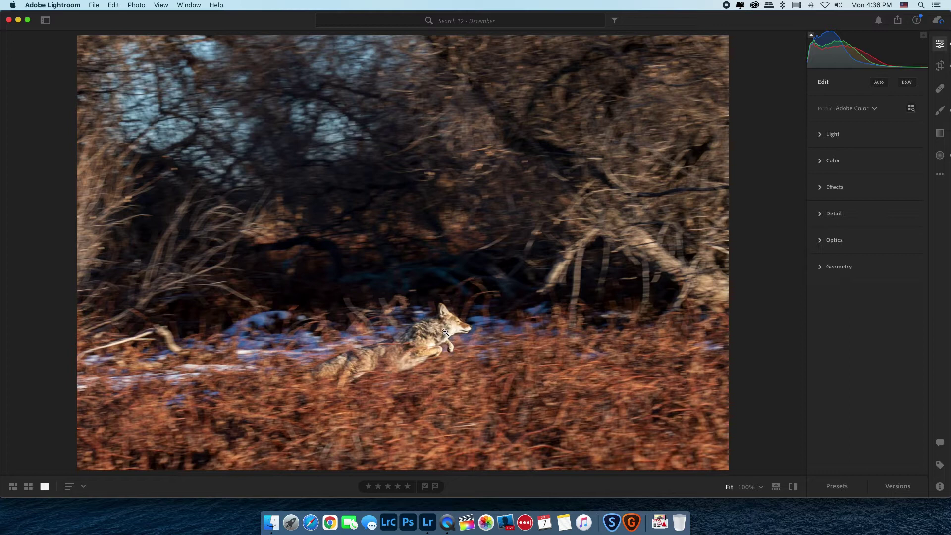
# Step: Open the coyote photo in detail view and inspect it at 100% before fitting it back
pyautogui.press('g')
pyautogui.press('d')
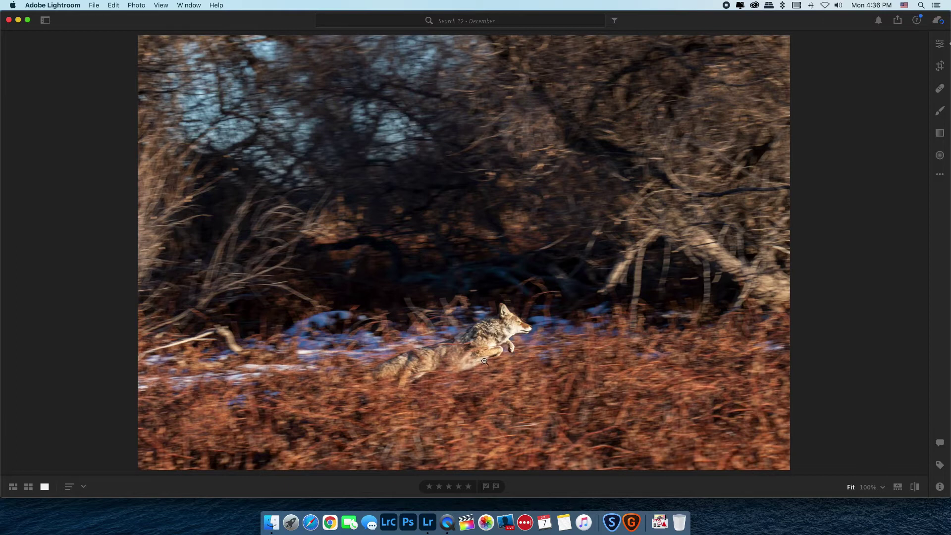
pyautogui.click(513, 324)
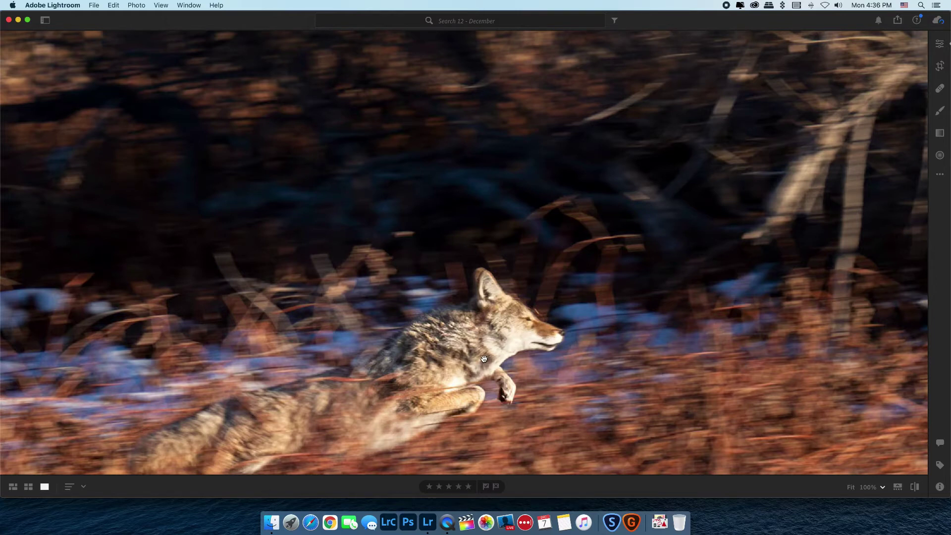
pyautogui.click(493, 321)
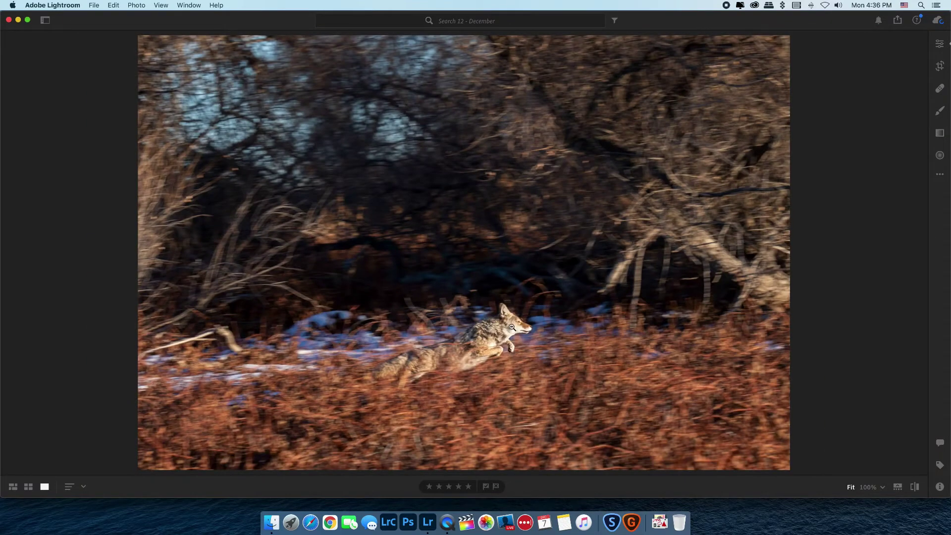
# Step: Return to the 12 - December grid and reopen the chosen coyote photo
pyautogui.hotkey('shift', 'g')
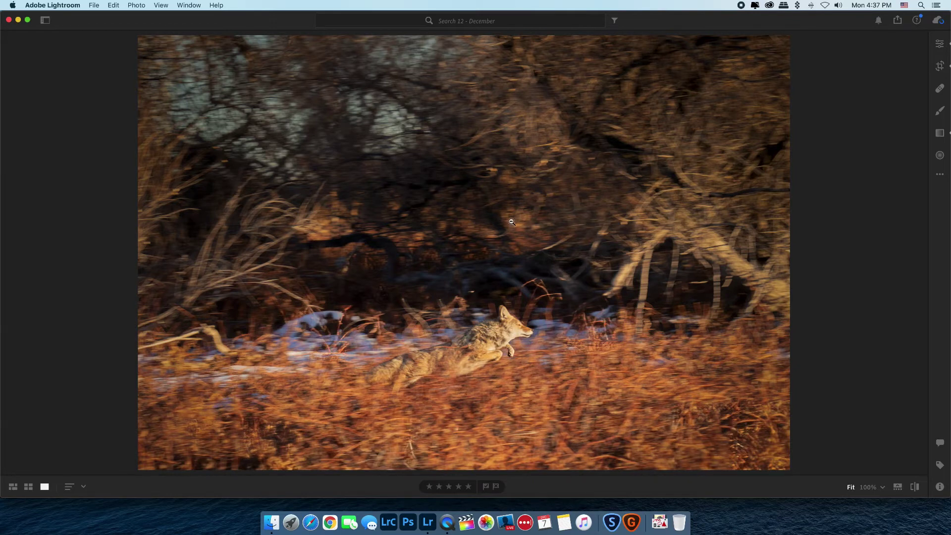
pyautogui.press('g')
pyautogui.press('d')
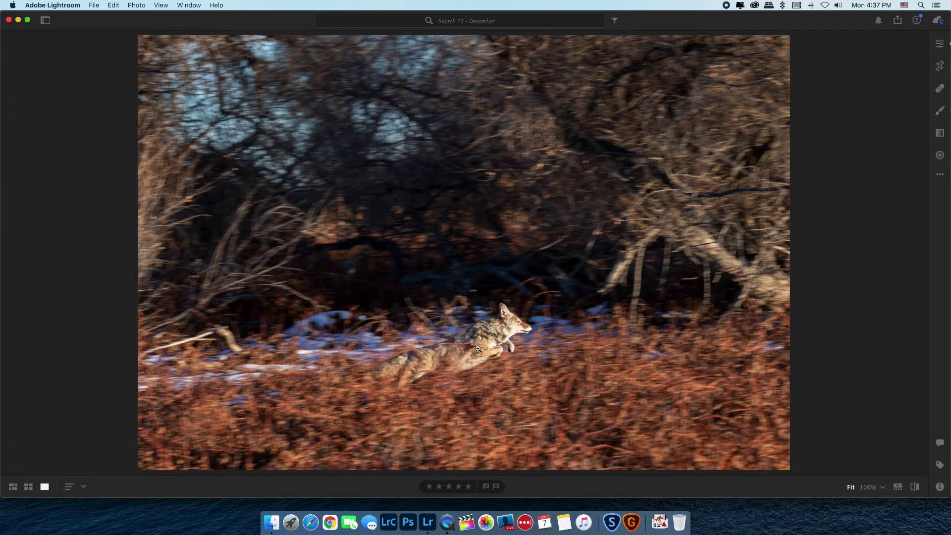
# Step: Open the five-star edited coyote version, pan around it at 100%, then return to Fit
pyautogui.press('g')
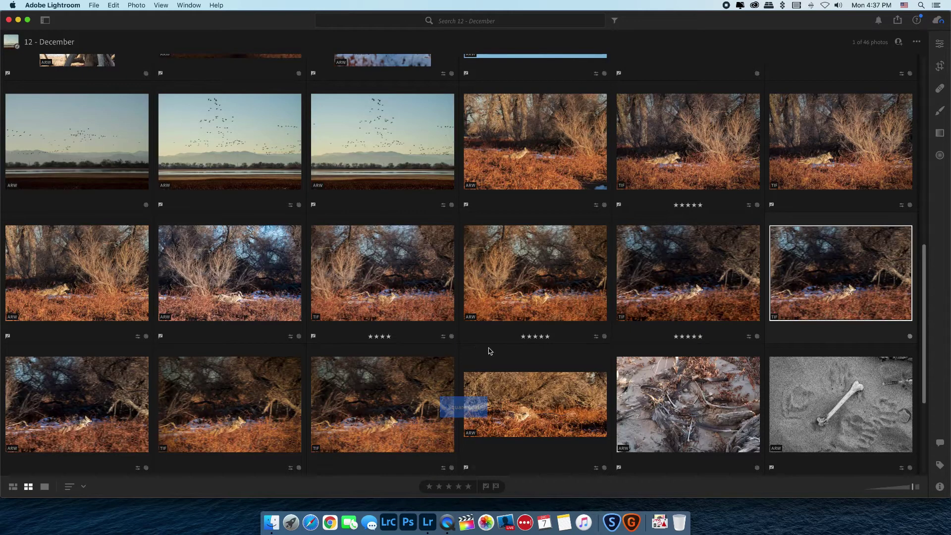
pyautogui.doubleClick(674, 285)
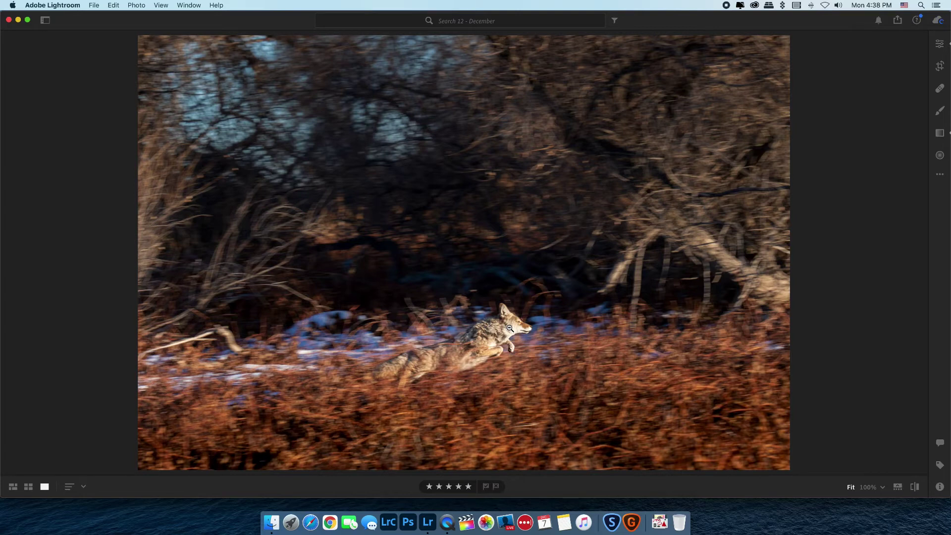
pyautogui.click(510, 328)
pyautogui.moveTo(458, 337); pyautogui.dragTo(469, 323)
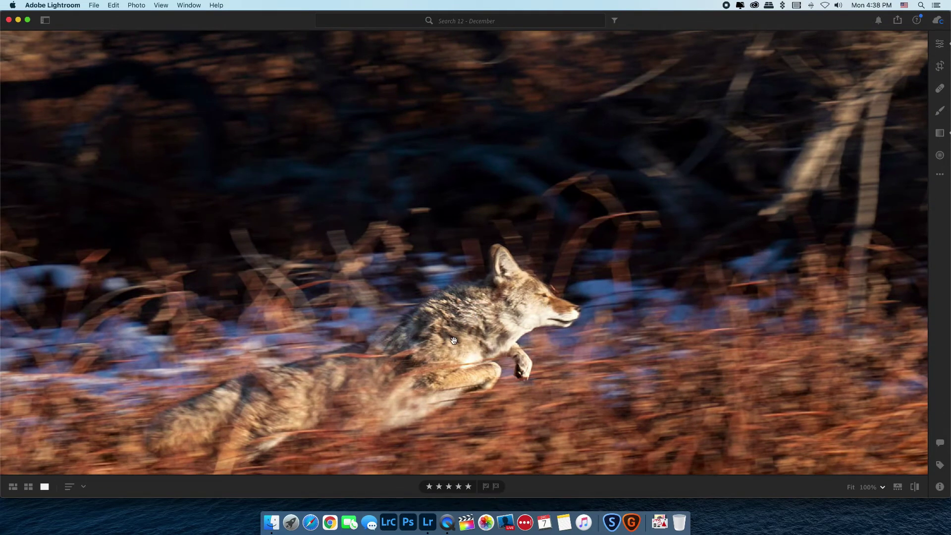
pyautogui.click(495, 315)
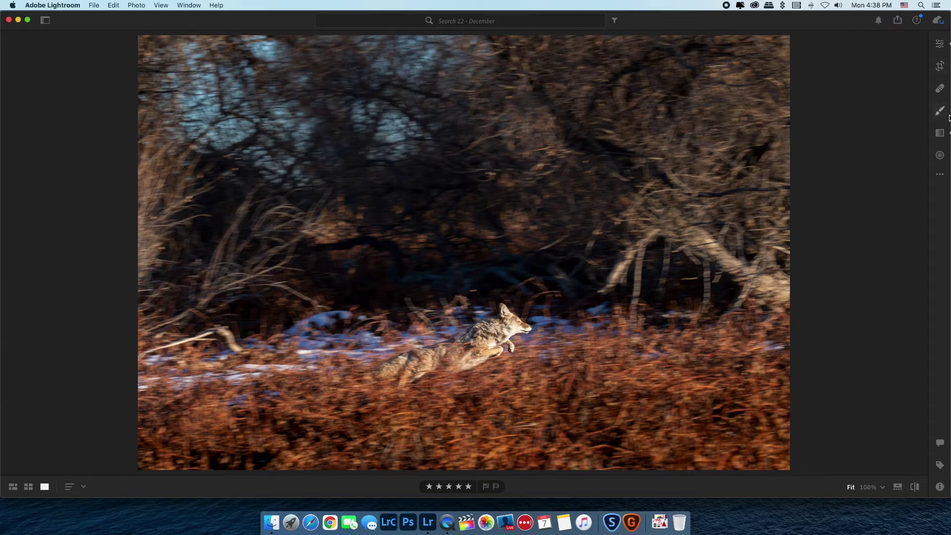
pyautogui.click(940, 133)
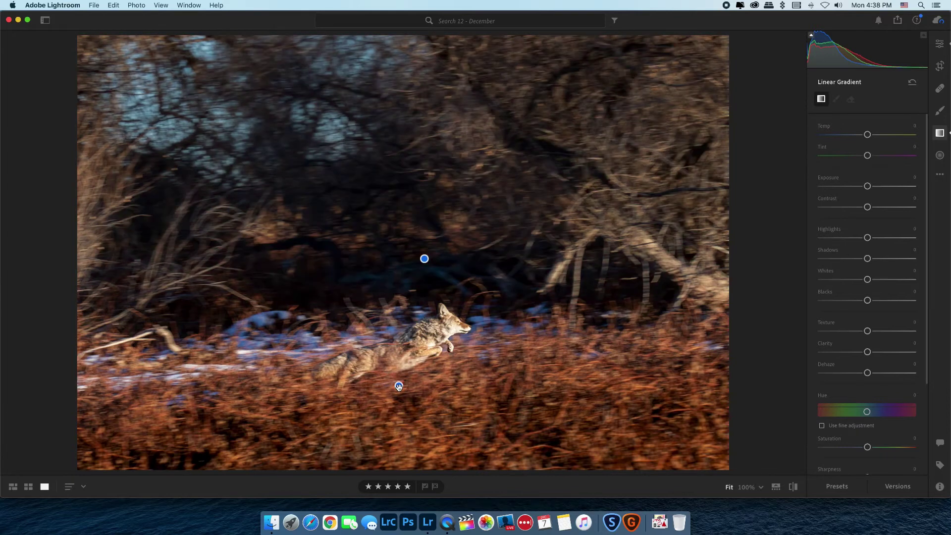
pyautogui.moveTo(399, 387)
pyautogui.click(424, 259)
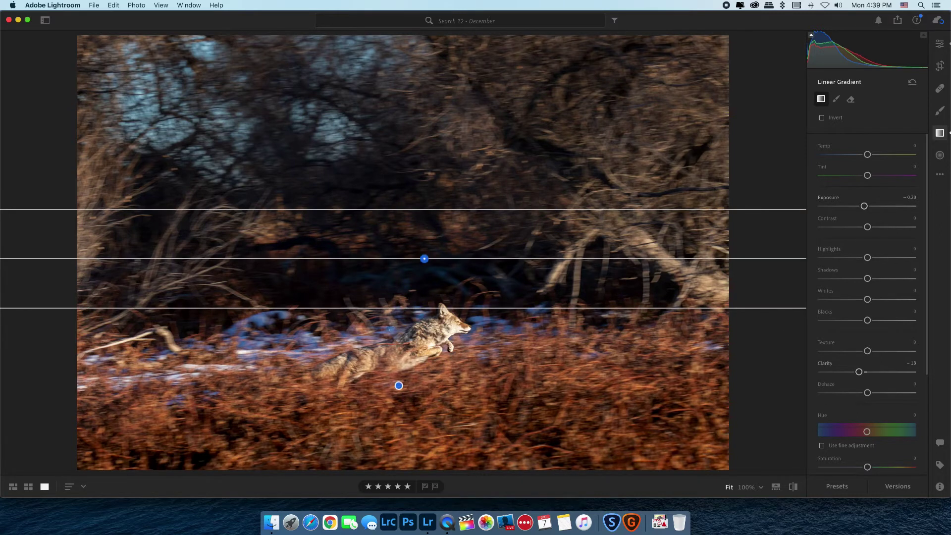
pyautogui.click(400, 386)
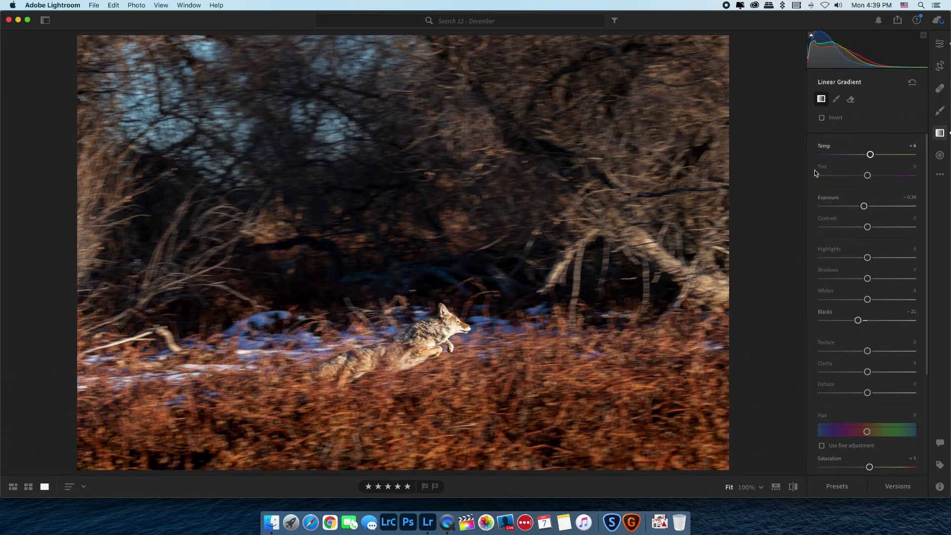
pyautogui.press('l')
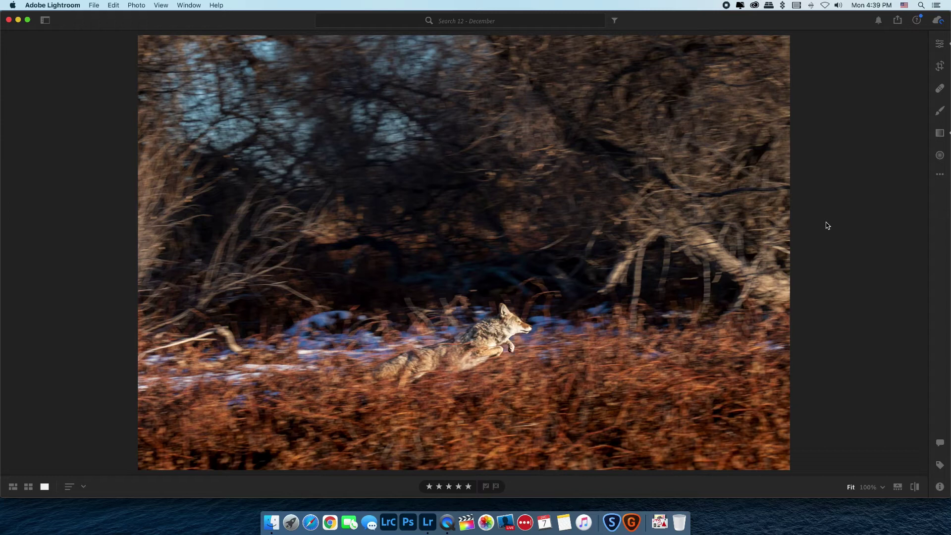
pyautogui.press('g')
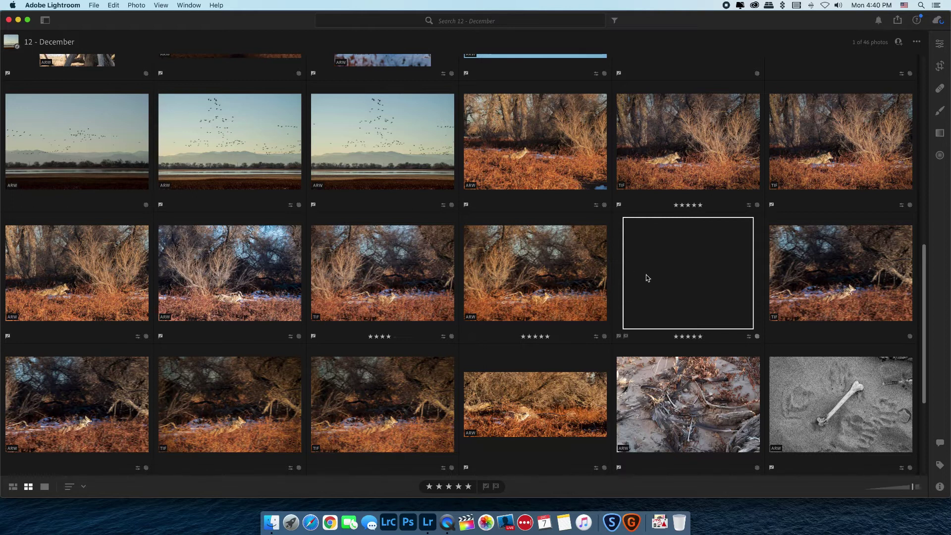
pyautogui.press('d')
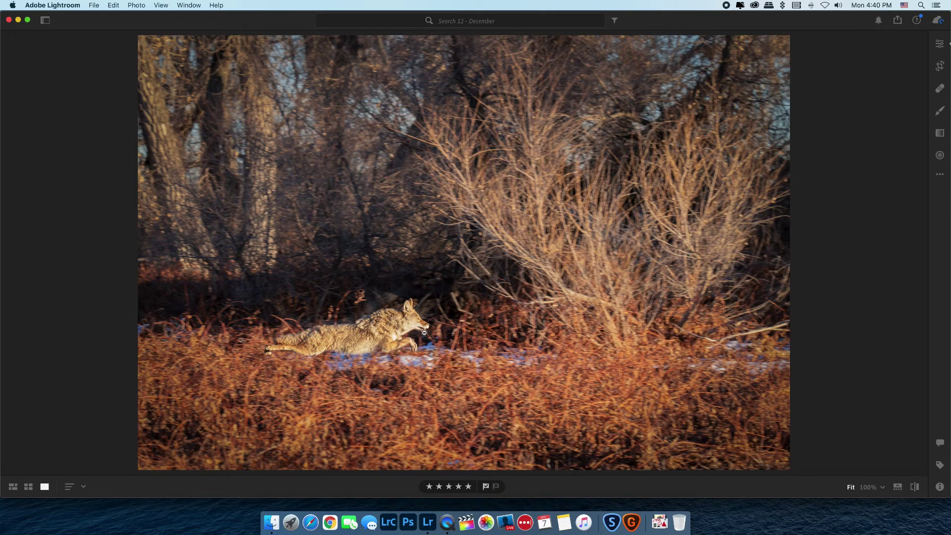
pyautogui.press('g')
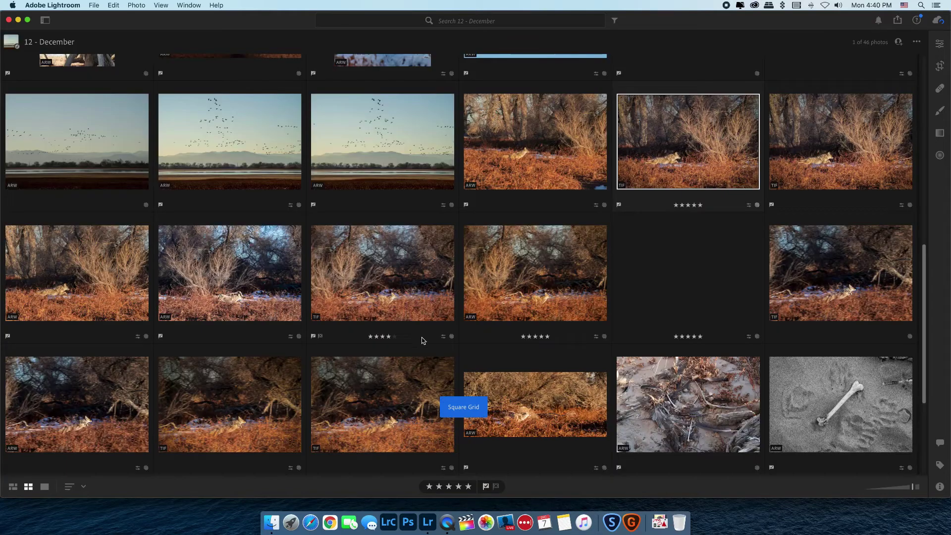
pyautogui.doubleClick(680, 284)
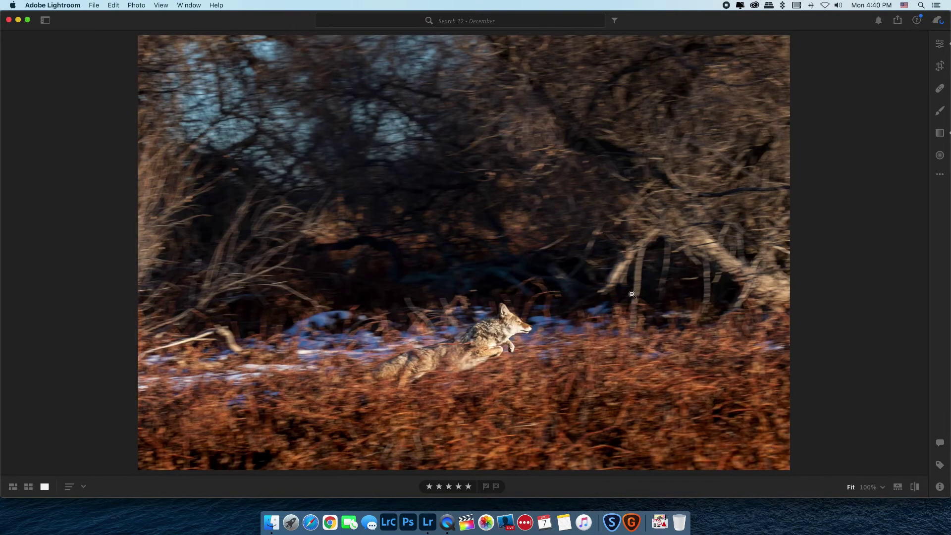